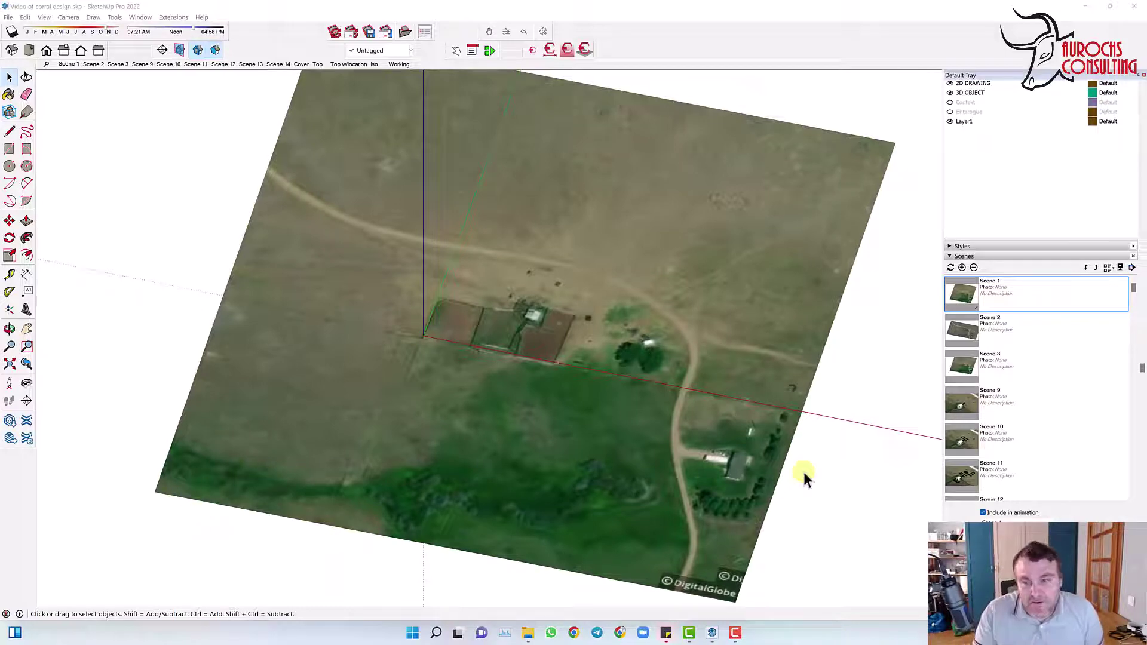
Switch to Scene 2 to show the sharper aerial photo with the red road arrow.
left_click(1003, 337)
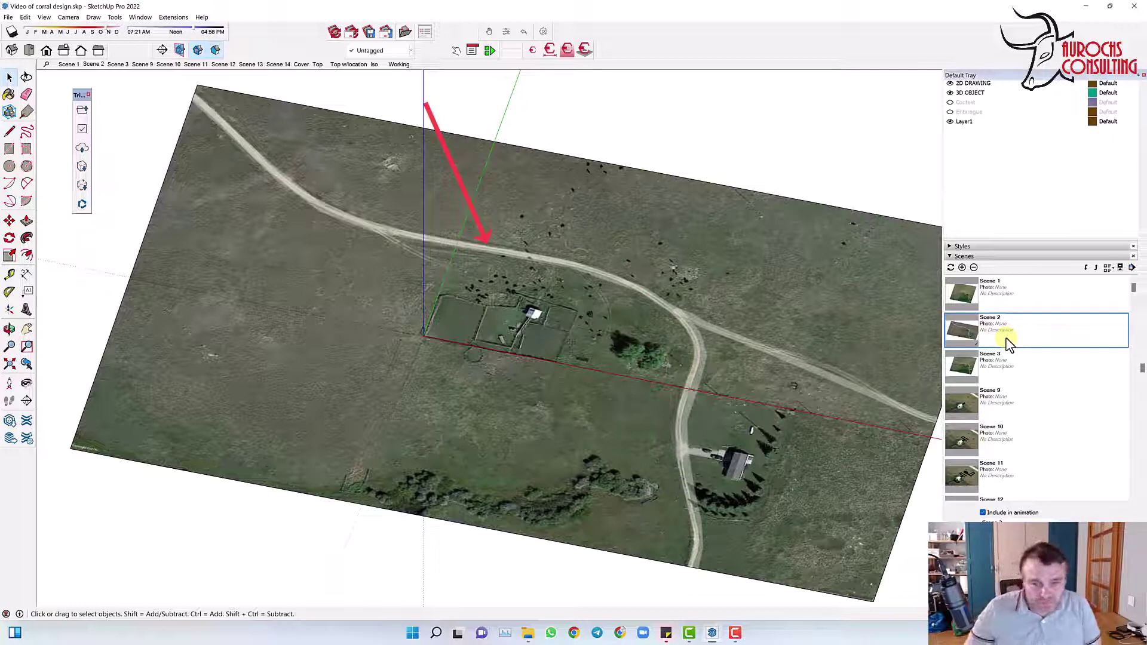
Switch to Scene 3, showing white-traced roads and black property boundary lines on the site.
left_click(974, 362)
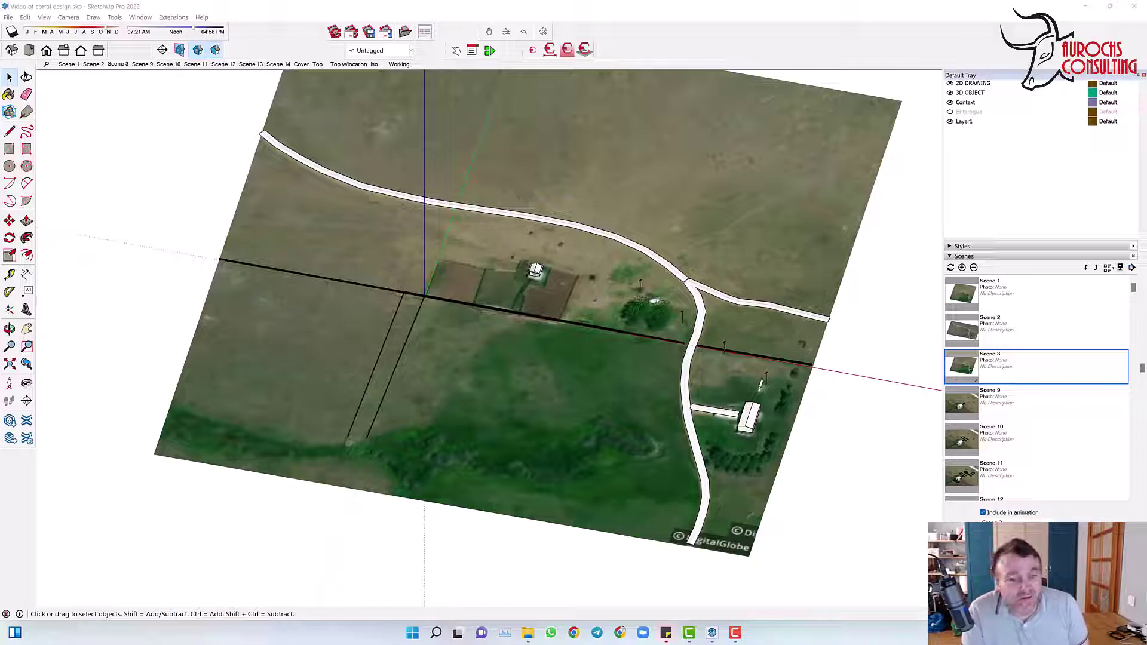
Step from Scene 9's barn close-up to Scene 10 with the first green-gated alley fences.
double_click(963, 402)
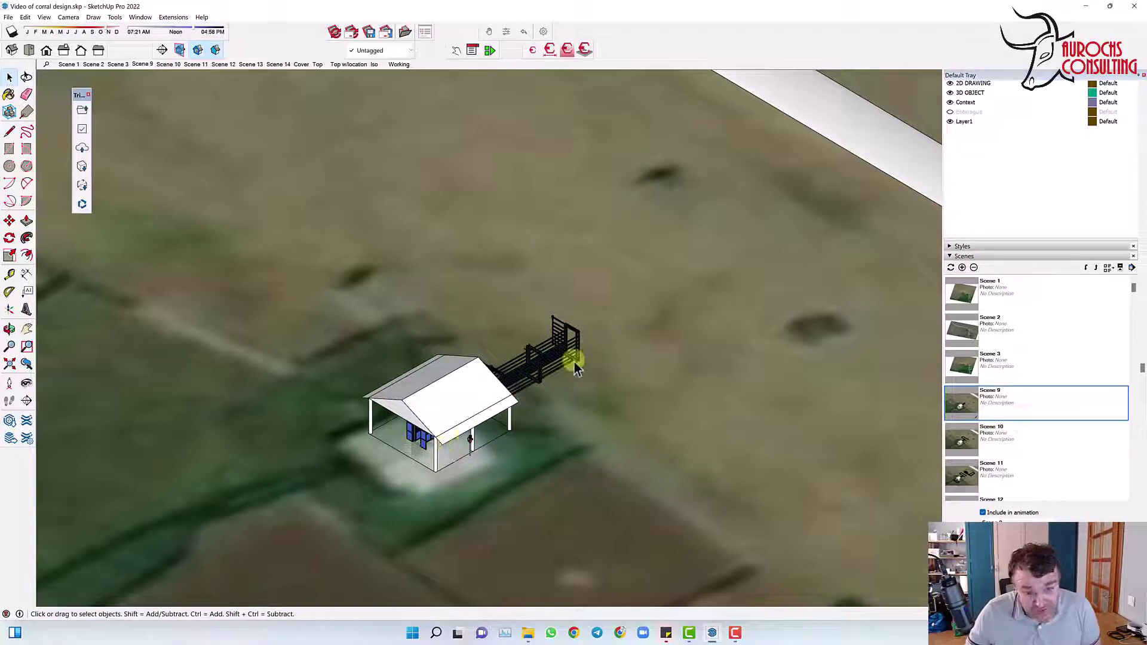
left_click(968, 445)
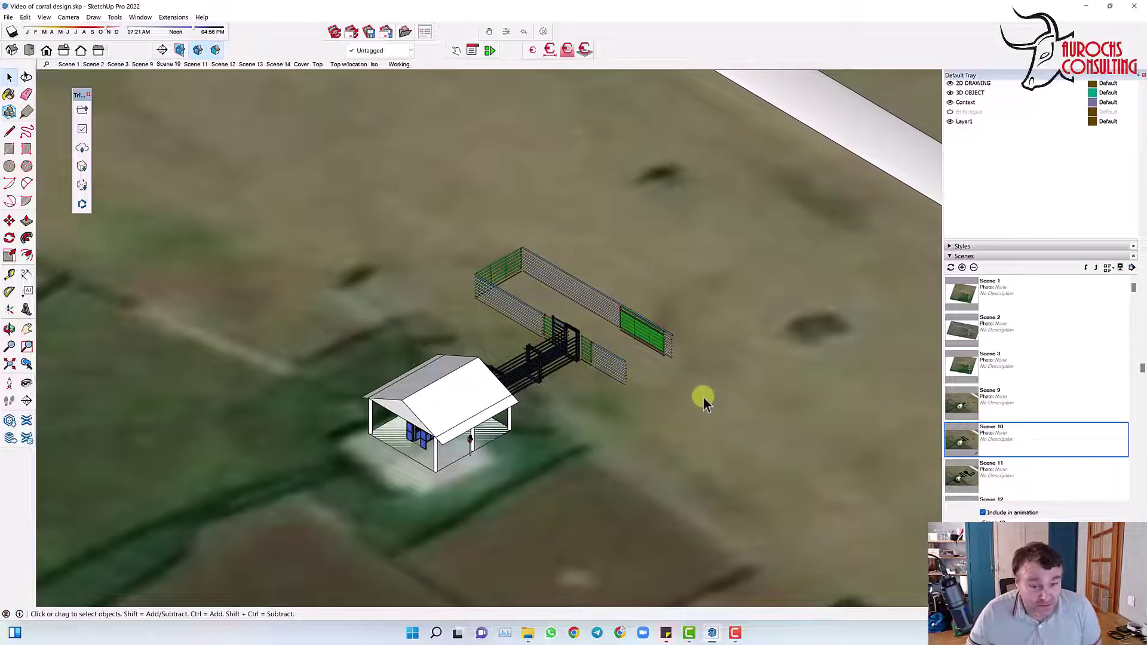
Display Scene 11's pens around the barn and scroll further down the Scenes list.
left_click(991, 468)
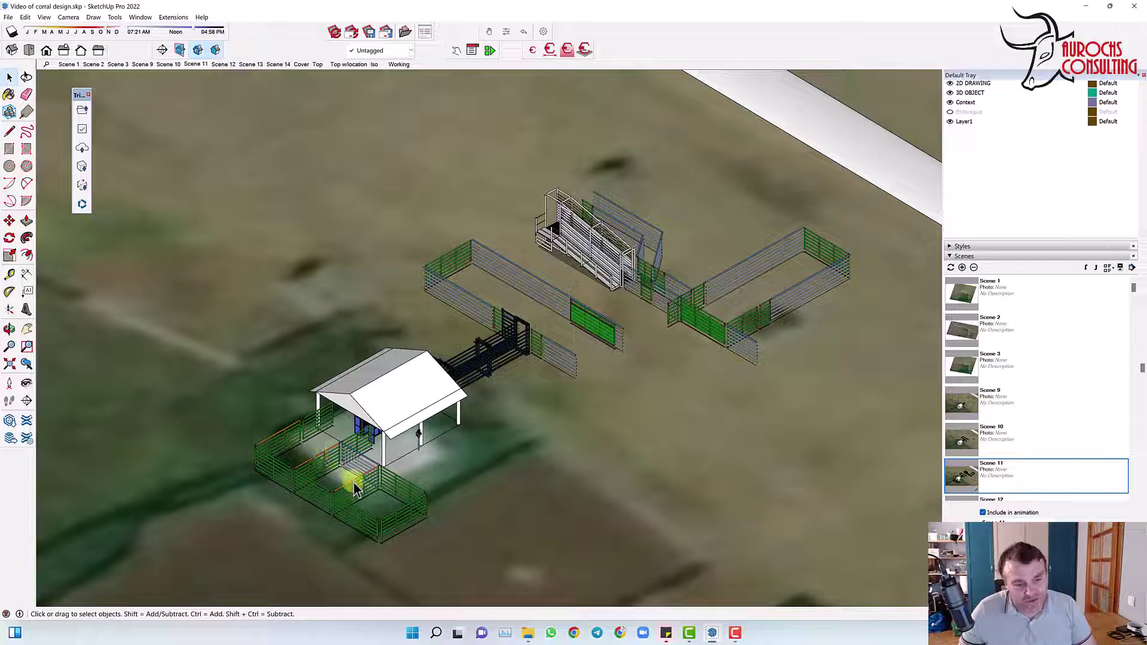
scroll(1014, 466, "down", 1)
scroll(1014, 466, "down", 1)
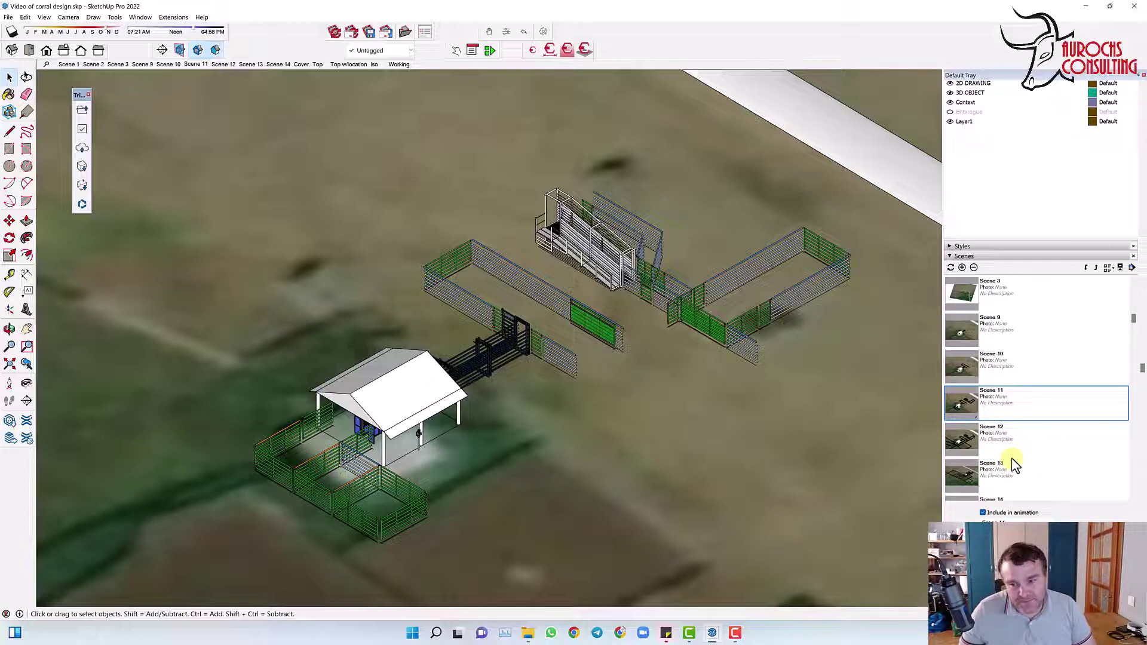
View Scene 12's outer fences from above, then advance to Scene 13.
double_click(976, 435)
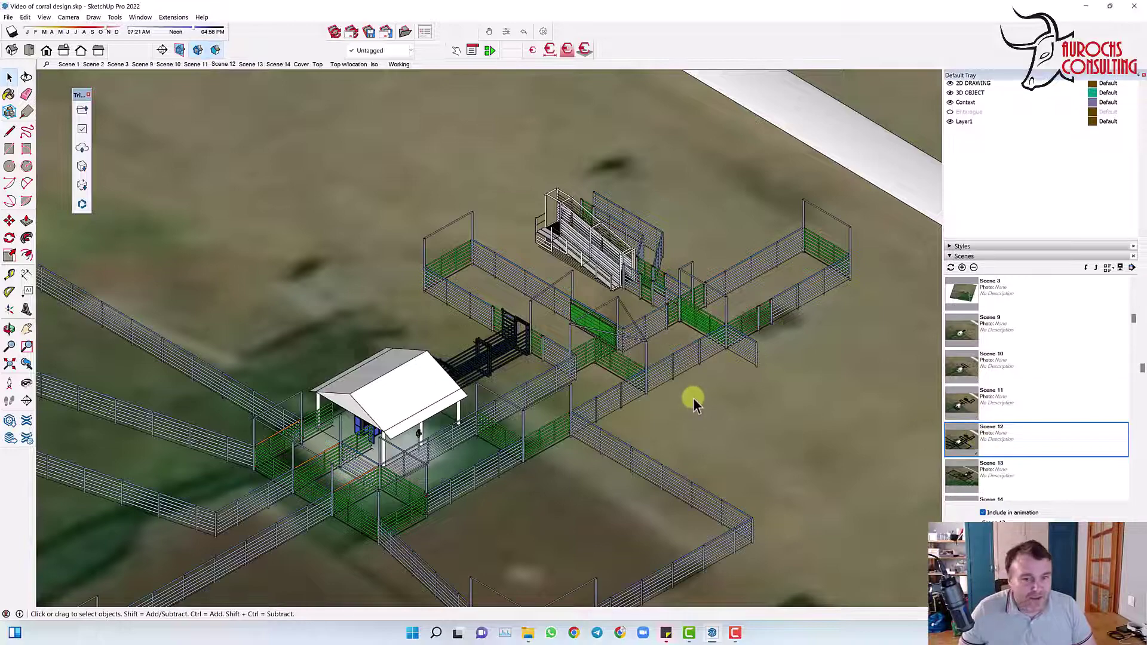
scroll(705, 404, "down", 3)
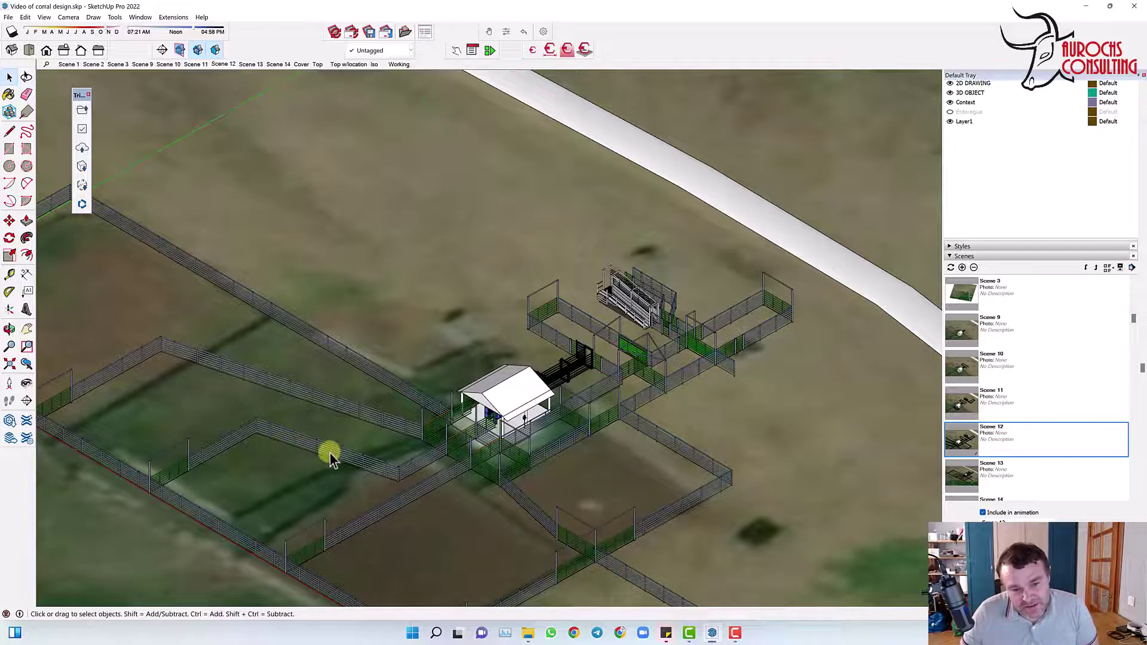
middle_click_drag(331, 457, 572, 496)
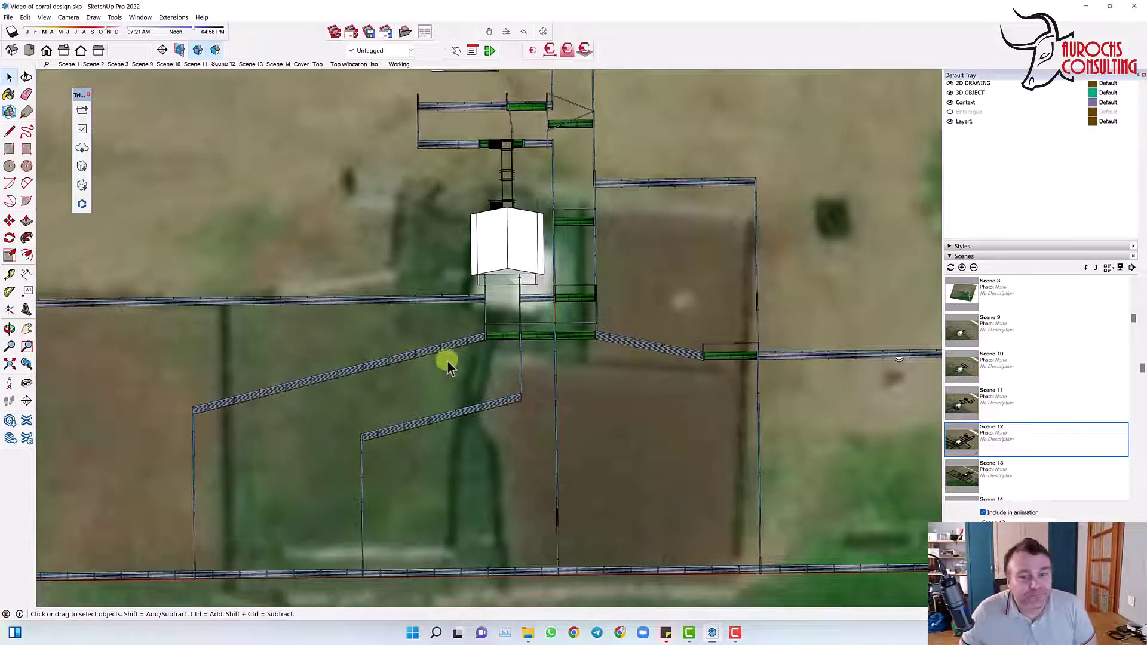
scroll(454, 350, "down", 3)
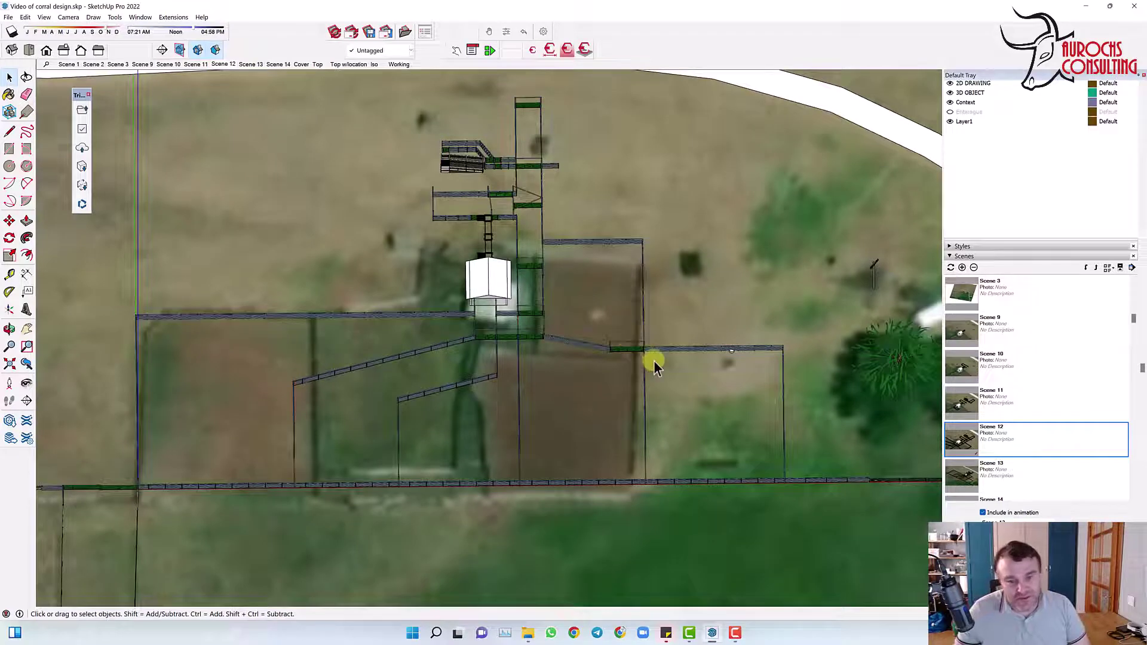
key("Page_Down")
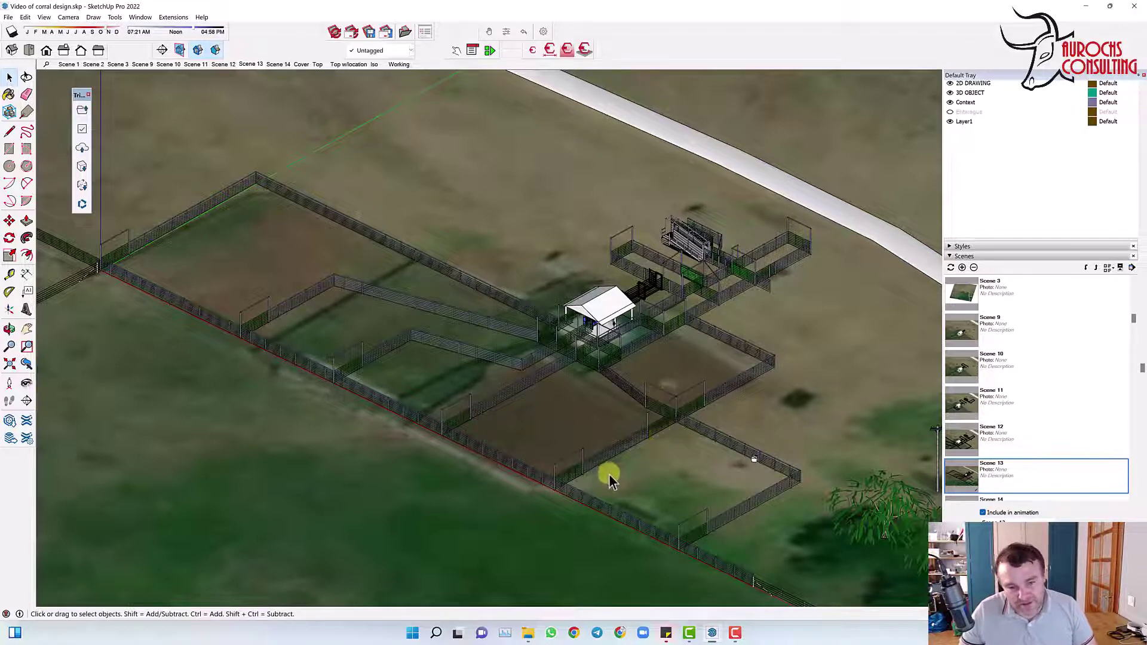
Select the sorting gates and the gate beside the shelter in the corral.
left_click(572, 478)
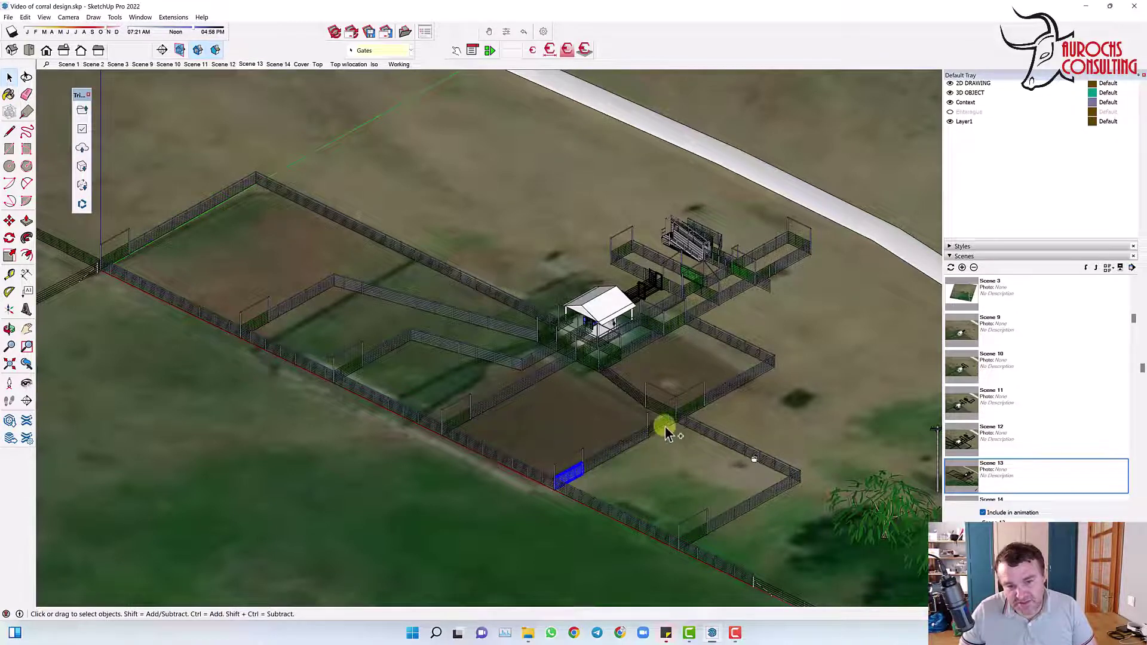
left_click(663, 426, "shift")
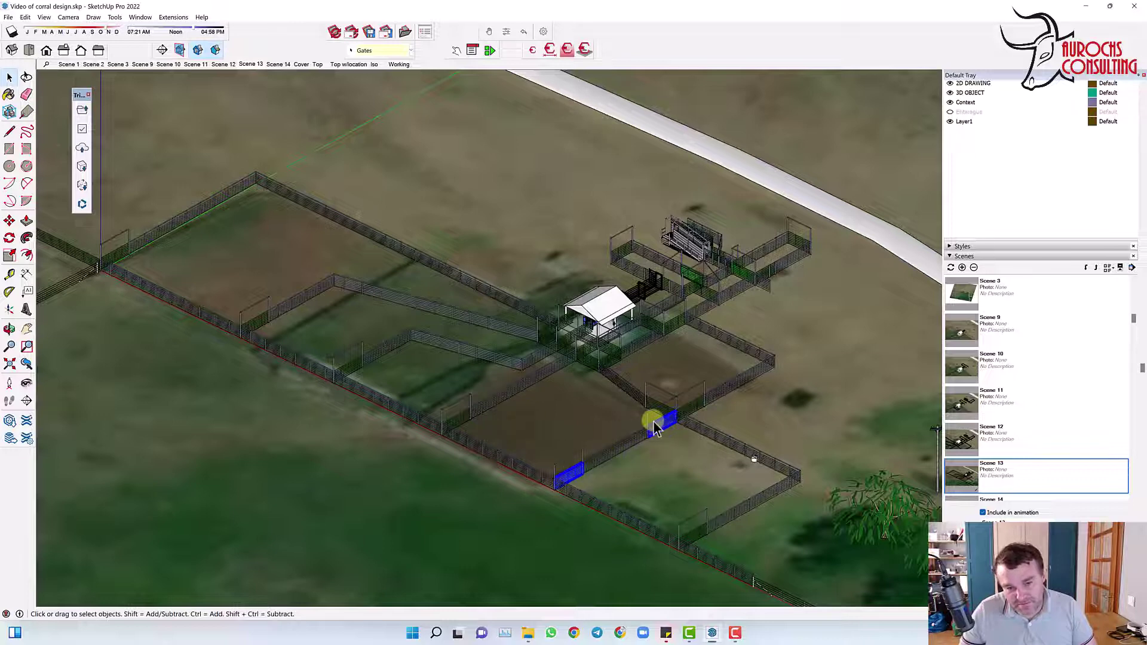
left_click(657, 415)
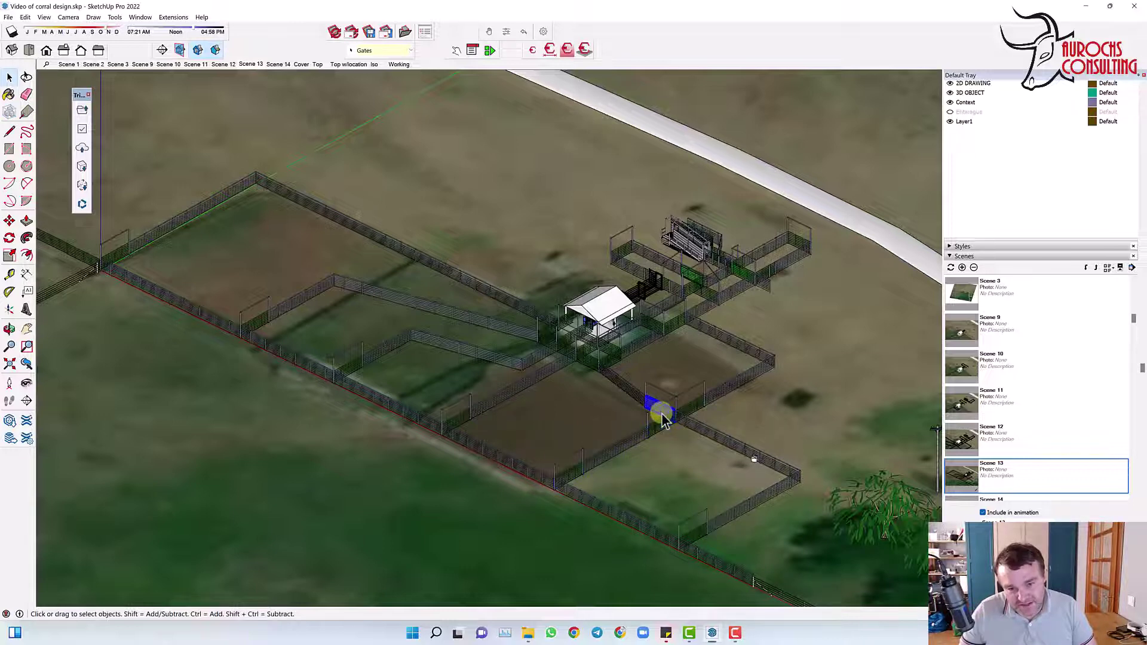
left_click(595, 366, "ctrl")
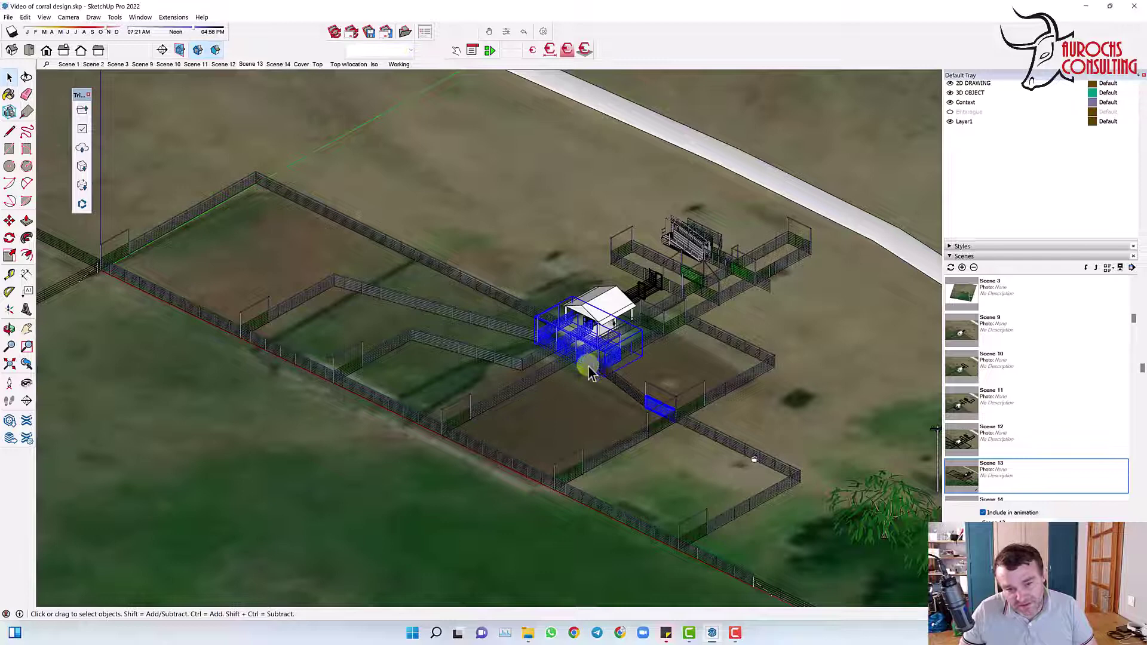
left_click(646, 388)
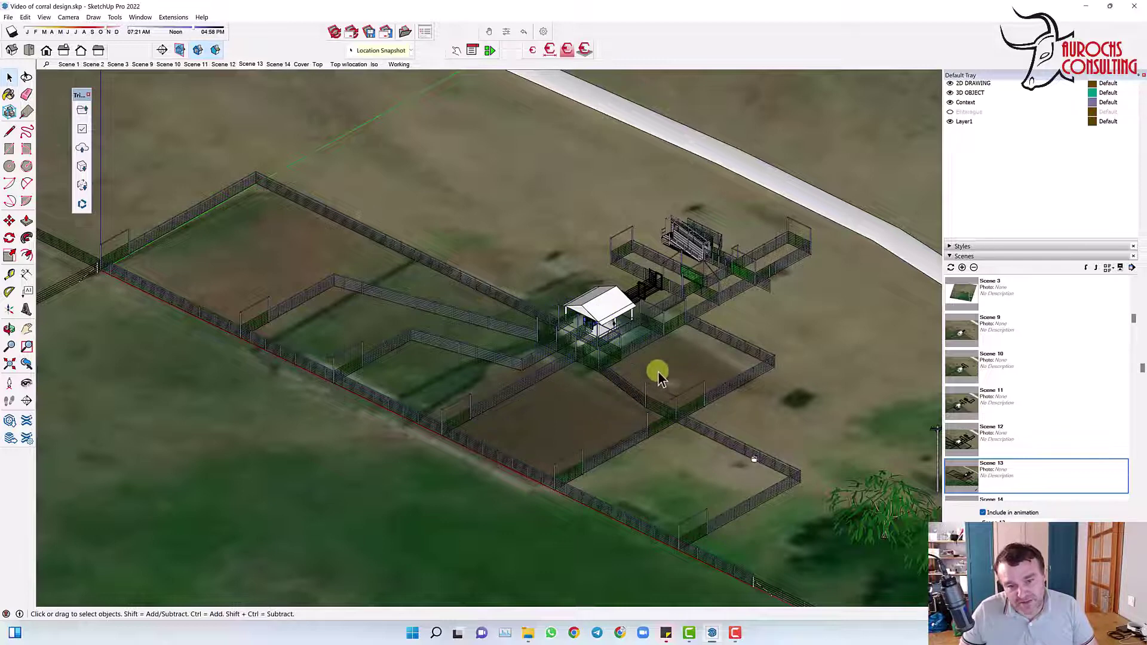
left_click(619, 357)
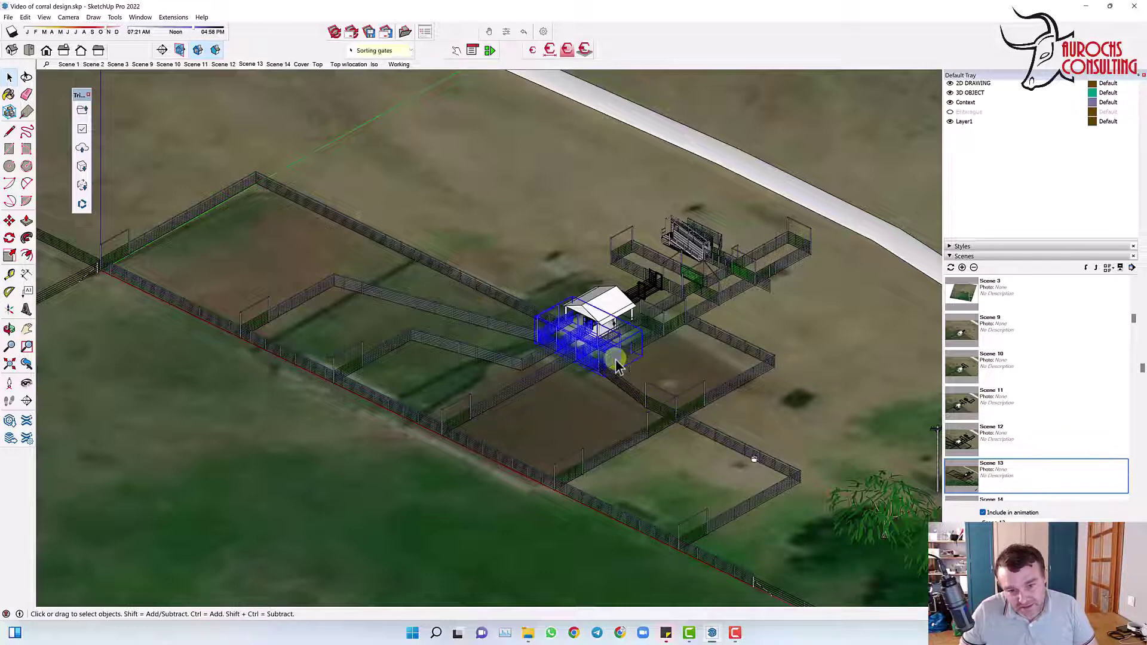
left_click(679, 329, "ctrl")
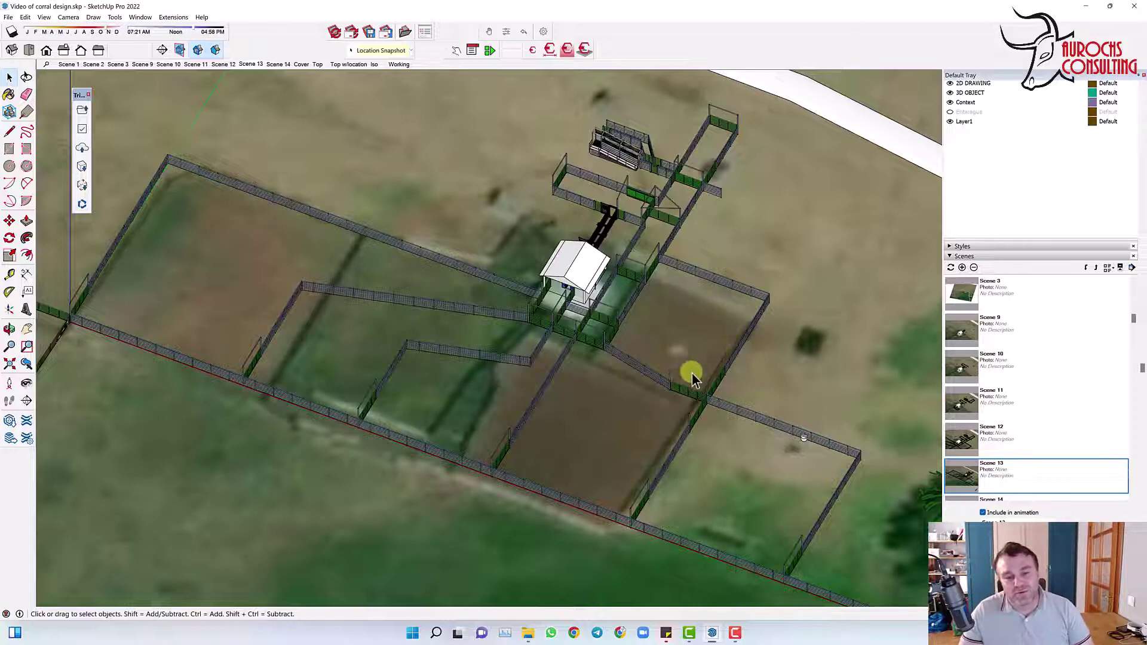
Orbit and pan around the corral to inspect the shed and barn from oblique angles.
middle_click_drag(668, 390, 525, 468)
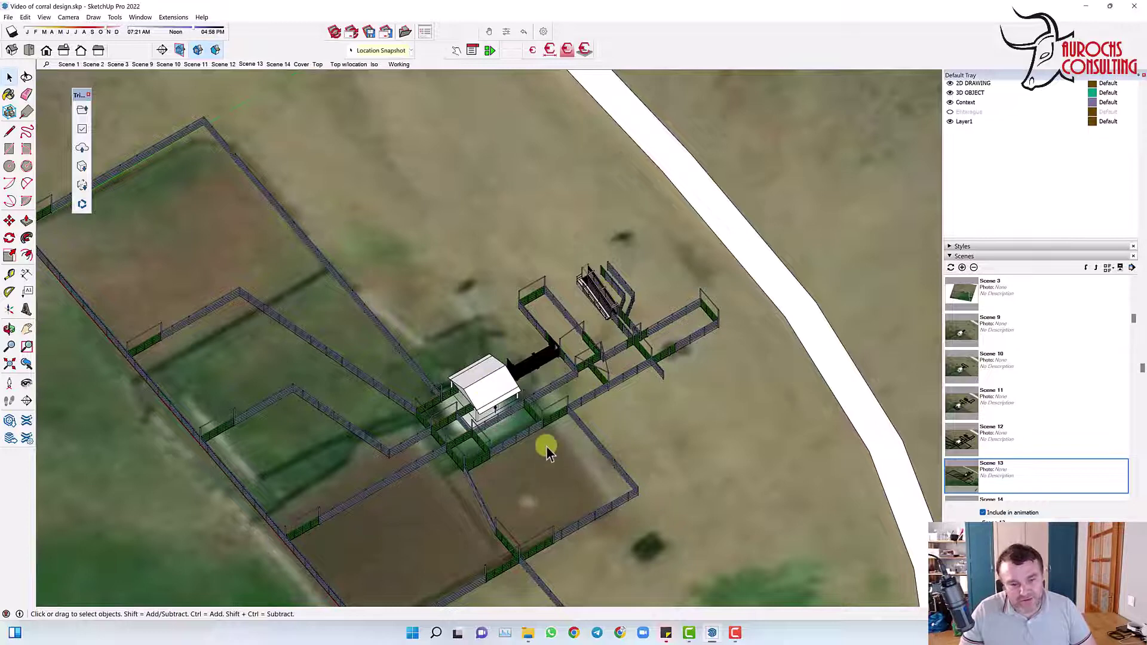
middle_click_drag(537, 482, 558, 383, "shift")
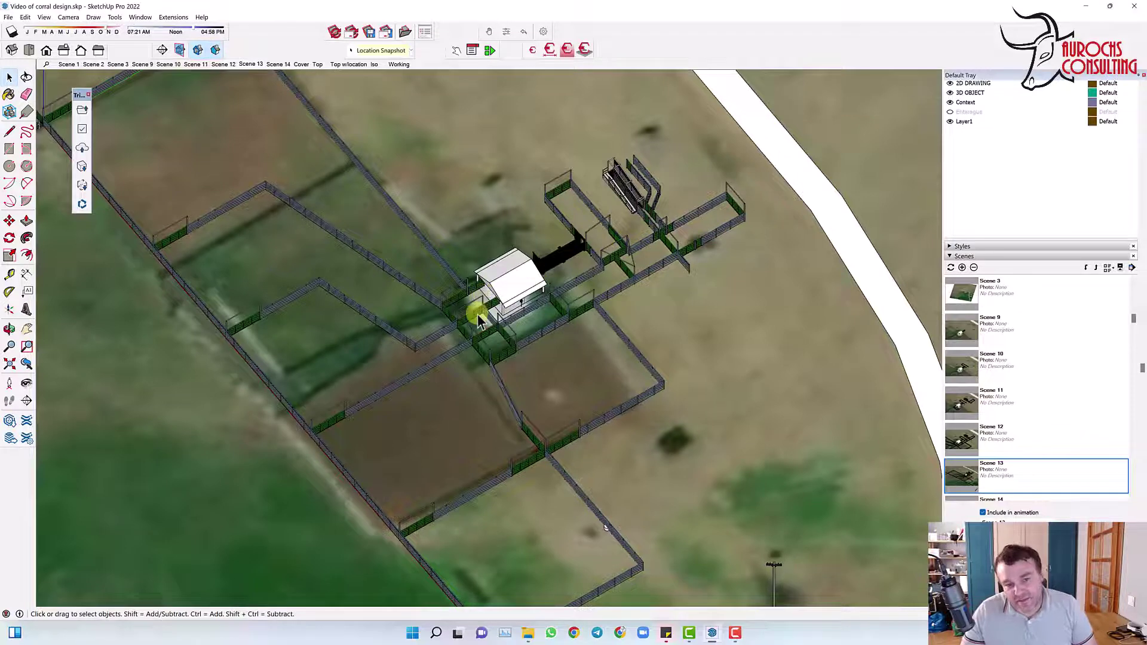
middle_click_drag(489, 302, 593, 316, "shift")
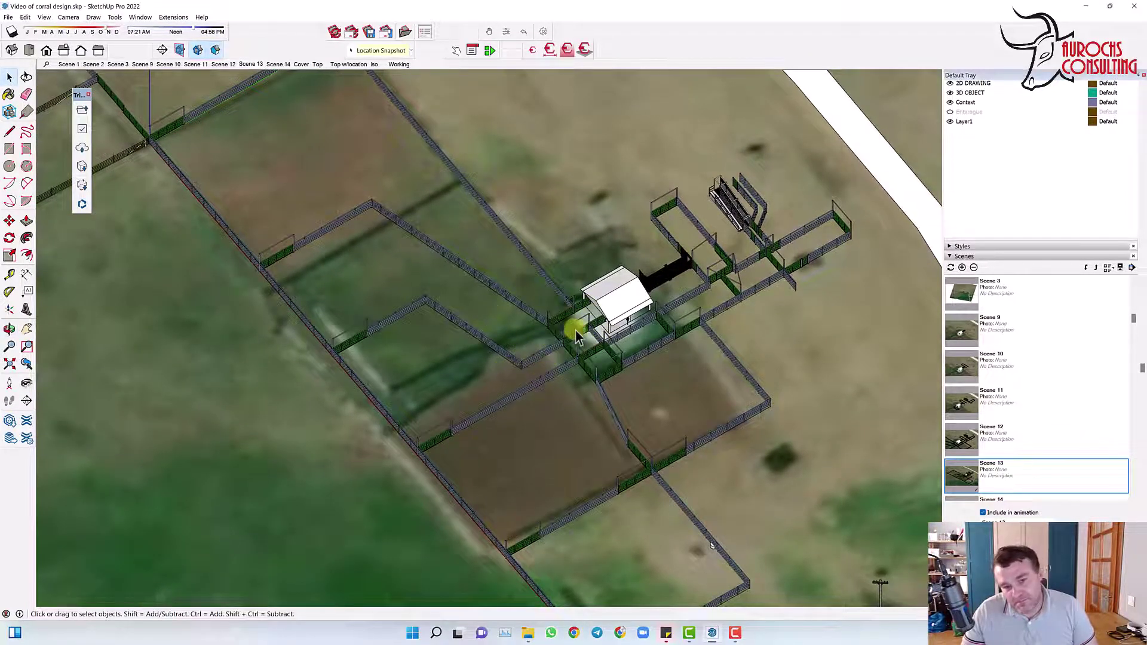
scroll(583, 334, "up", 2)
middle_click_drag(585, 336, 632, 356)
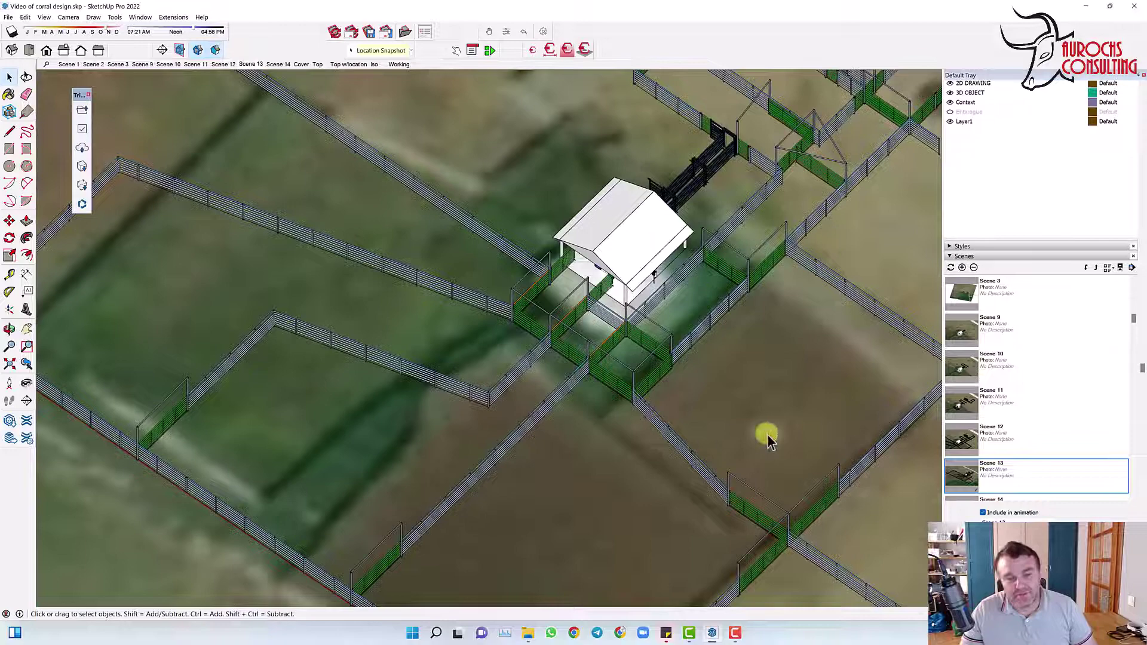
scroll(654, 298, "down", 6)
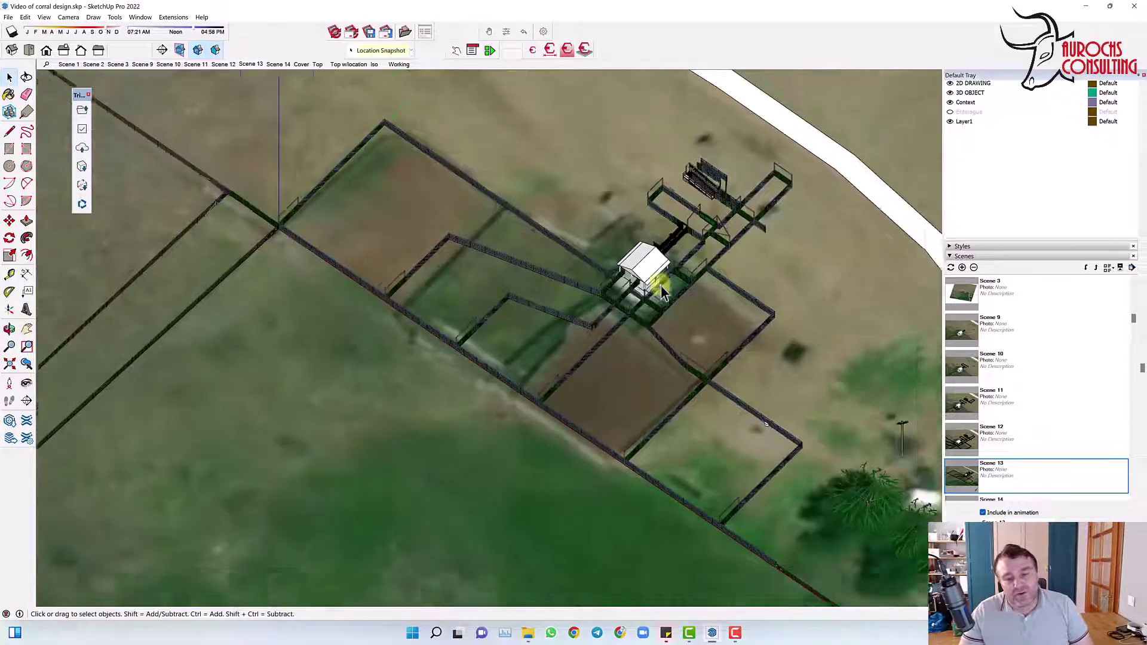
middle_click_drag(660, 285, 574, 286)
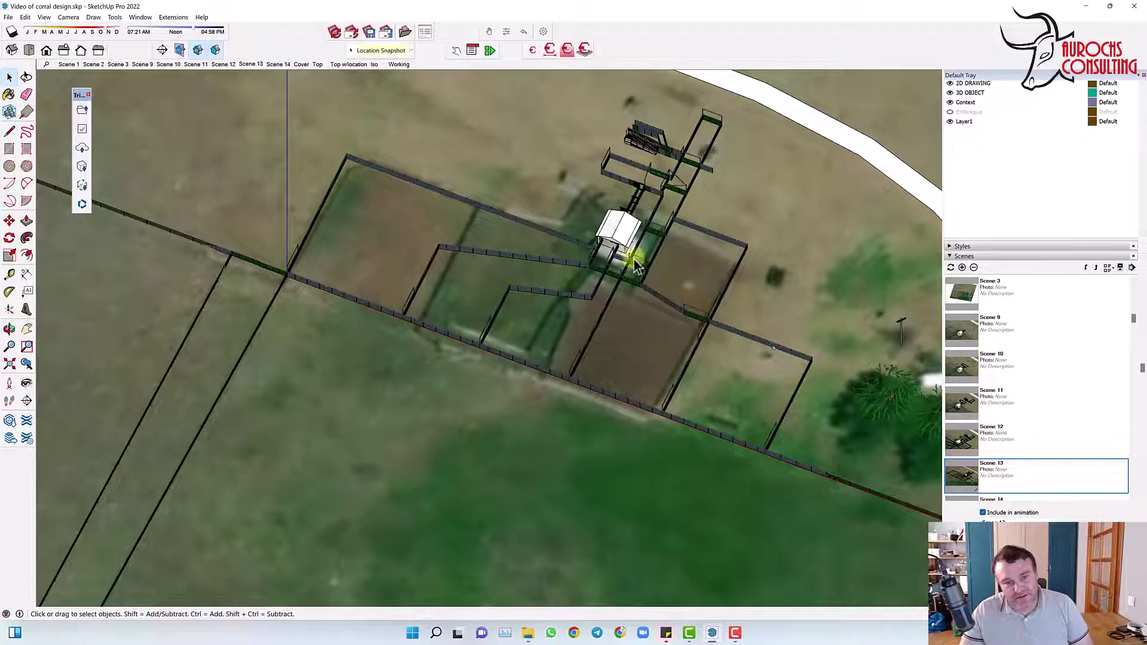
key("Page_Down")
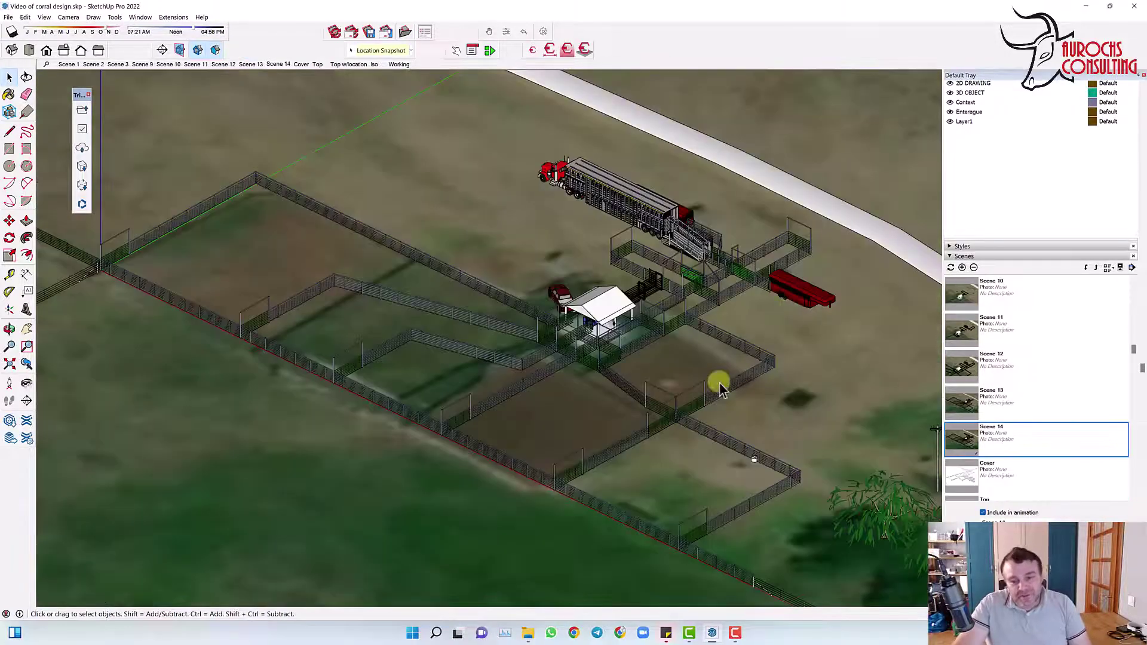
scroll(741, 469, "up", 6)
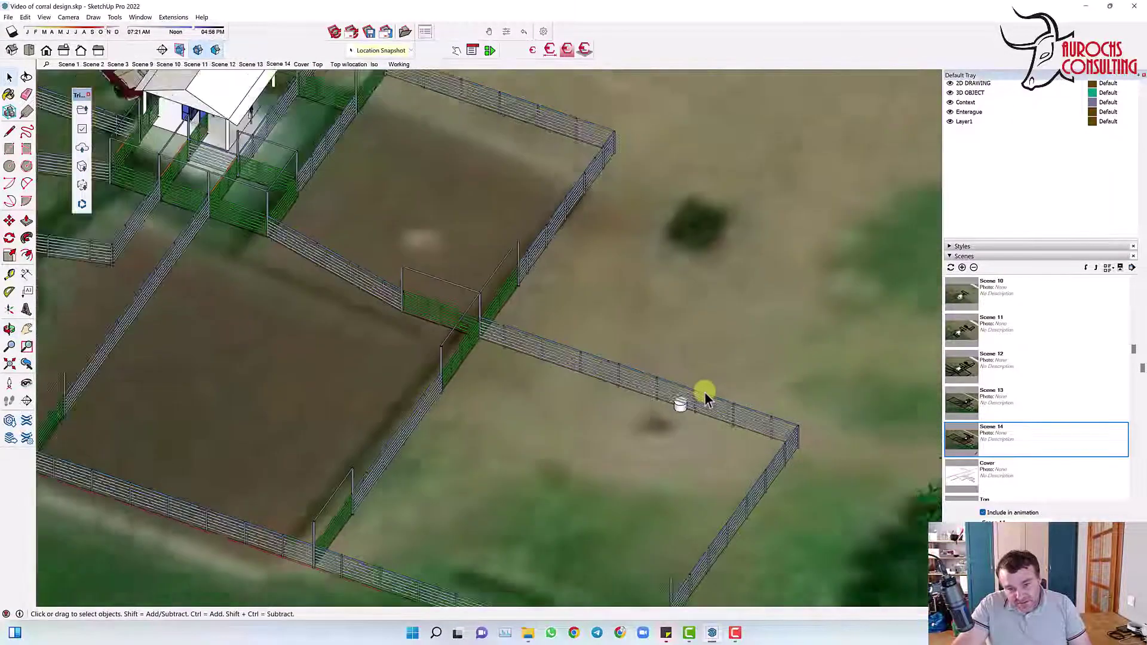
scroll(705, 391, "up", 3)
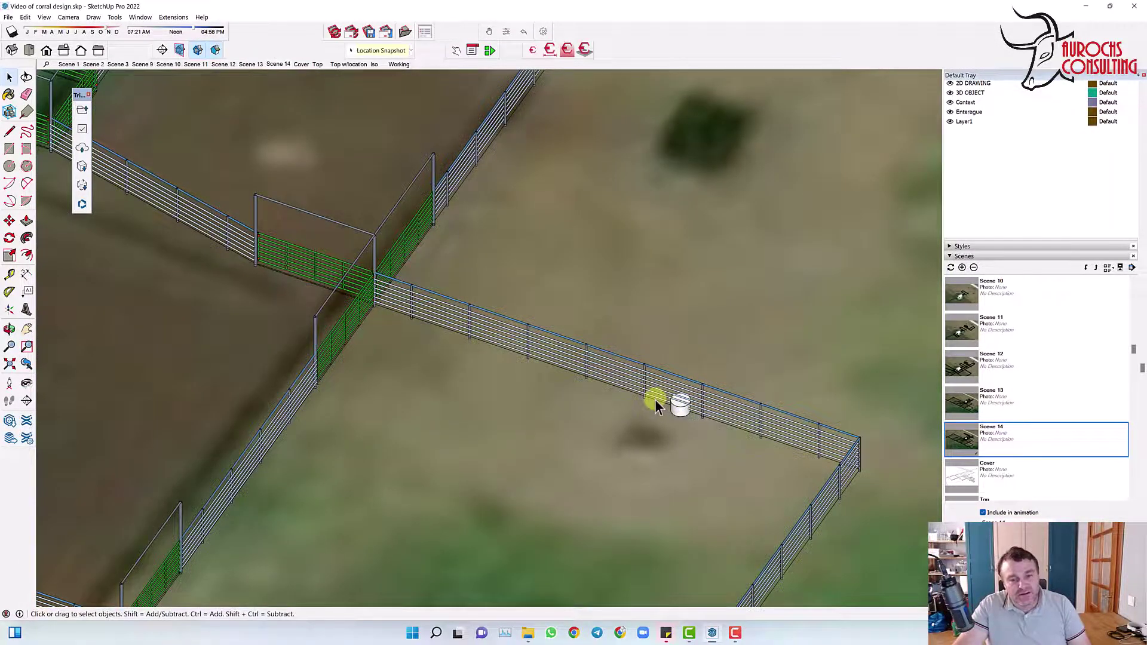
scroll(656, 399, "down", 2)
key("F2")
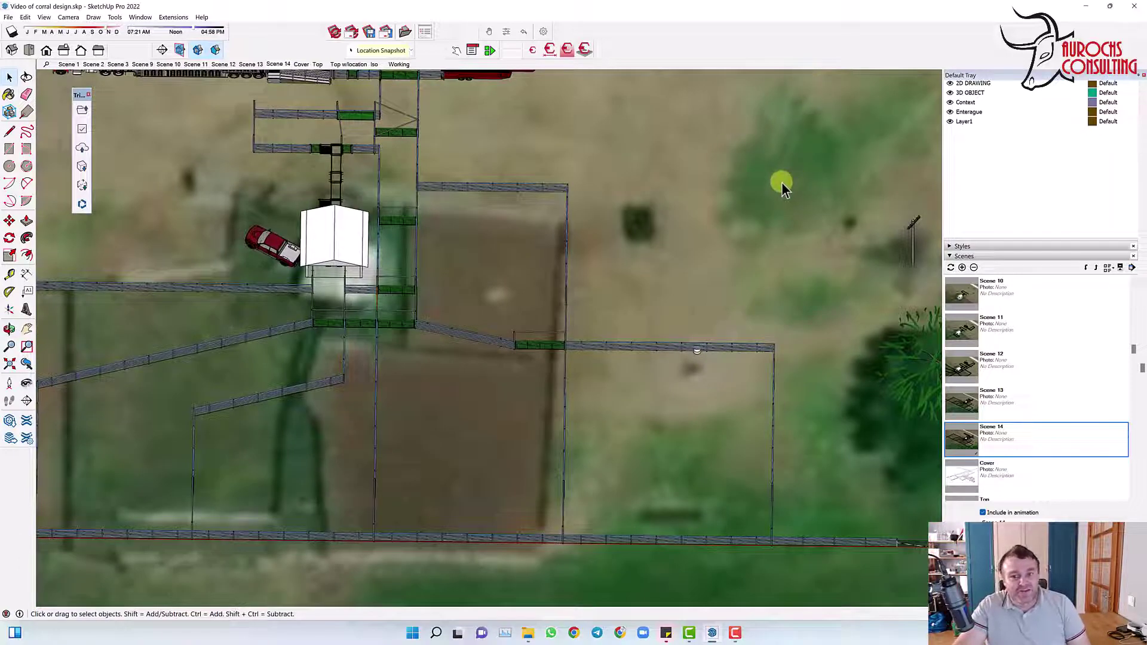
middle_click_drag(683, 274, 421, 355)
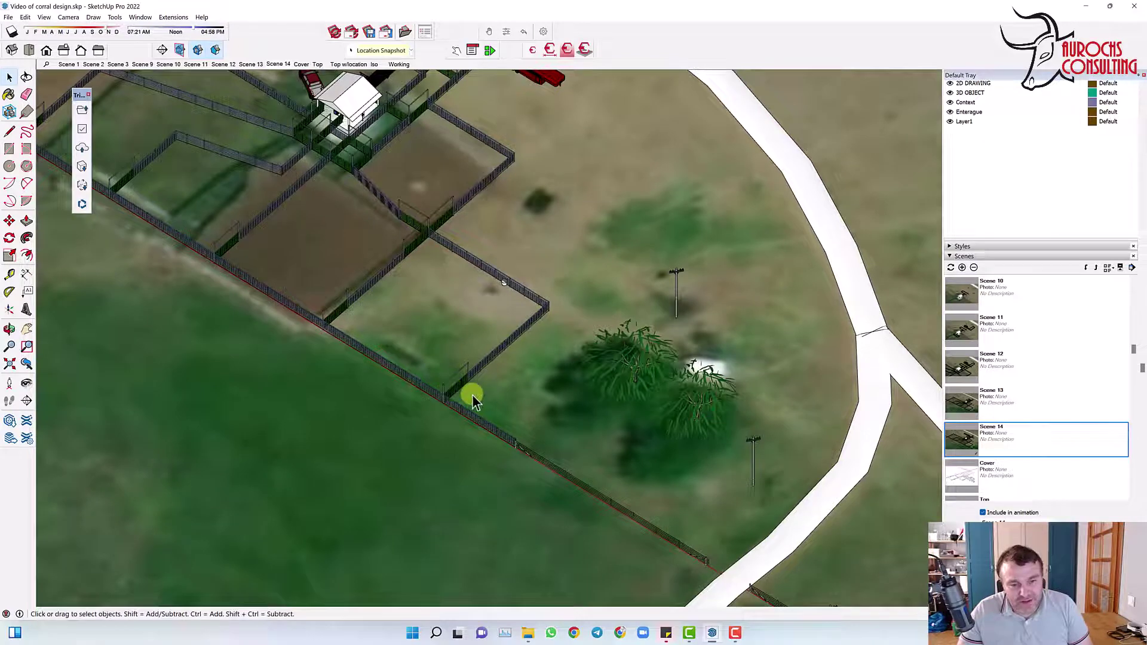
scroll(471, 394, "down", 5)
middle_click_drag(238, 231, 329, 274)
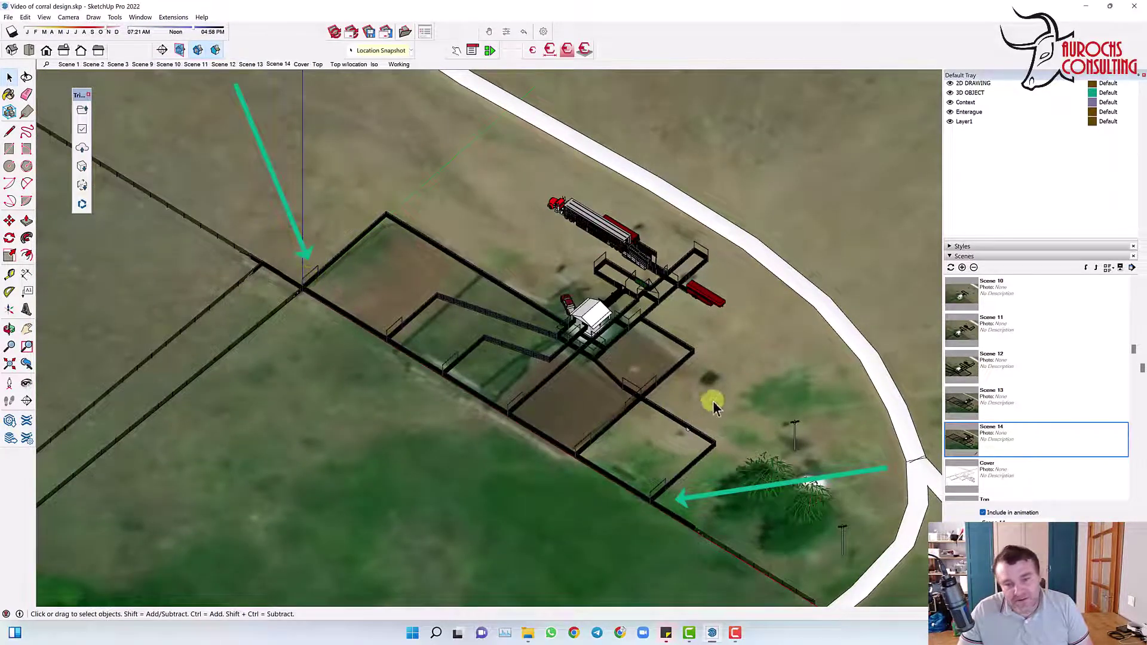
left_click(650, 389)
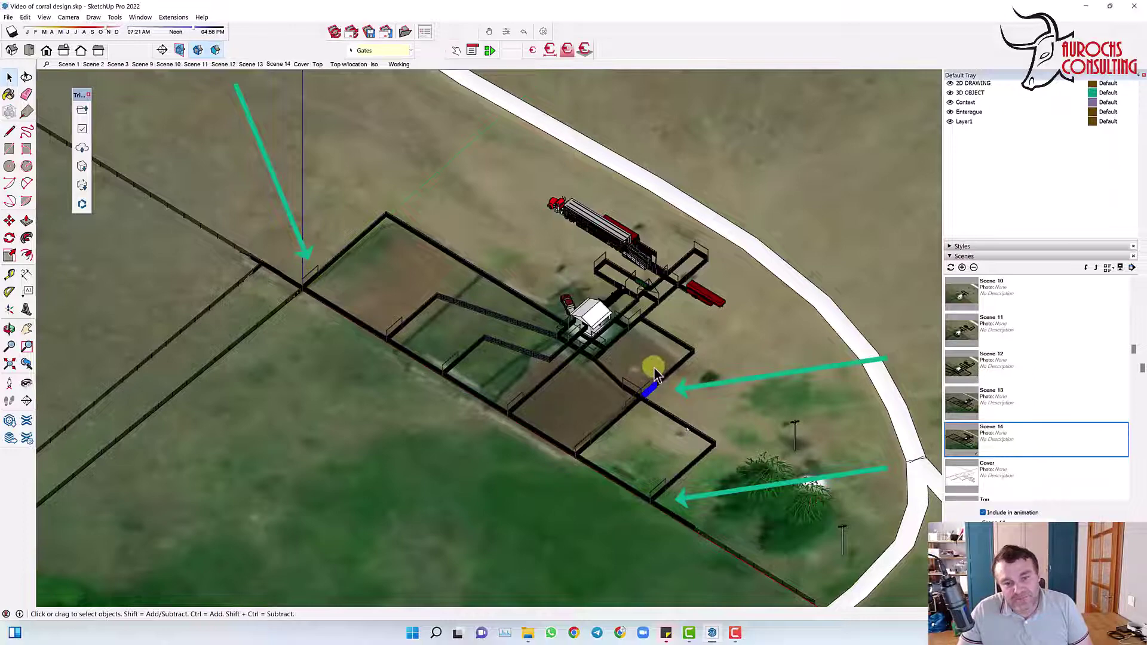
middle_click_drag(651, 395, 601, 477)
scroll(604, 496, "up", 3)
scroll(603, 507, "up", 5)
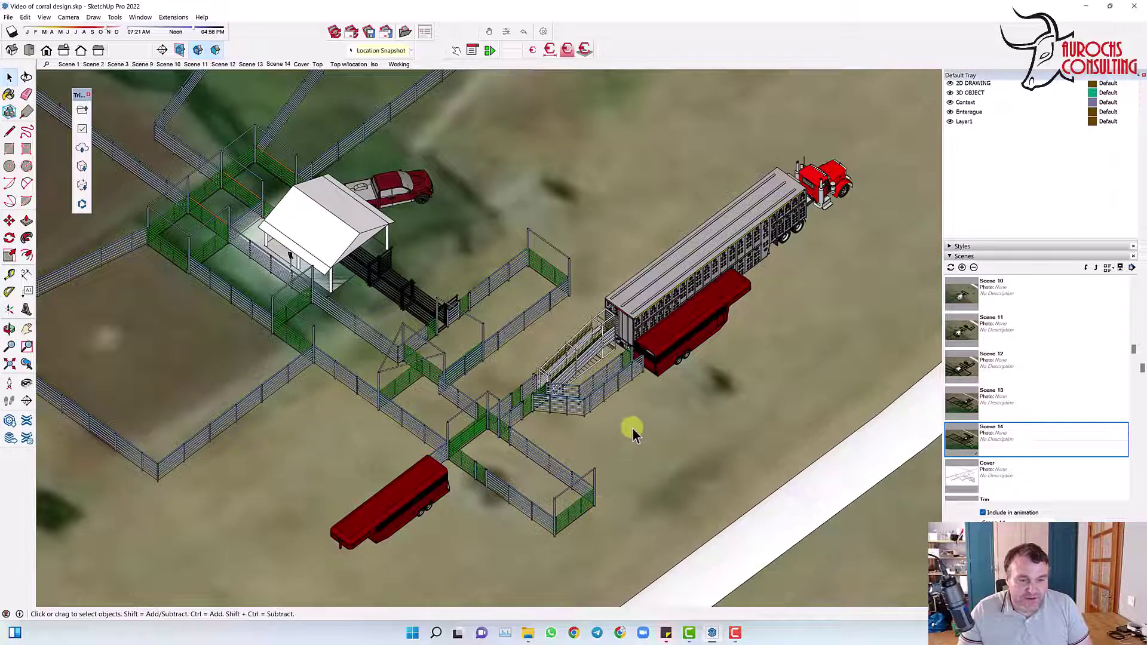
middle_click_drag(653, 172, 180, 268)
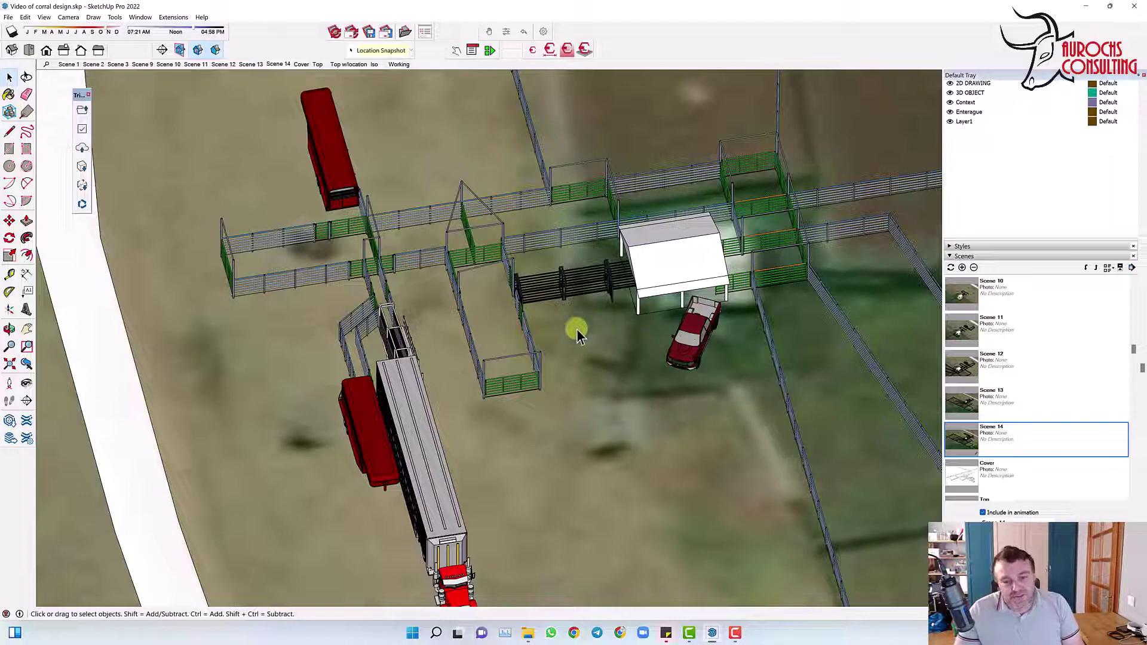
middle_click_drag(576, 335, 769, 328)
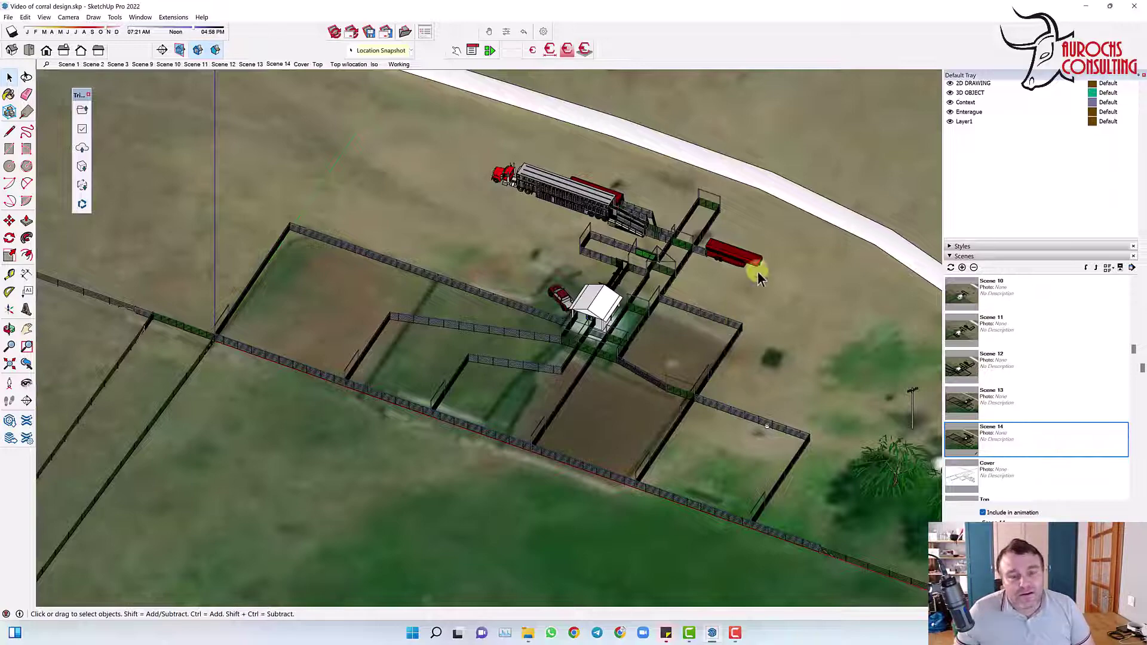
scroll(729, 202, "up", 2)
scroll(730, 202, "up", 3)
middle_click_drag(597, 388, 586, 361)
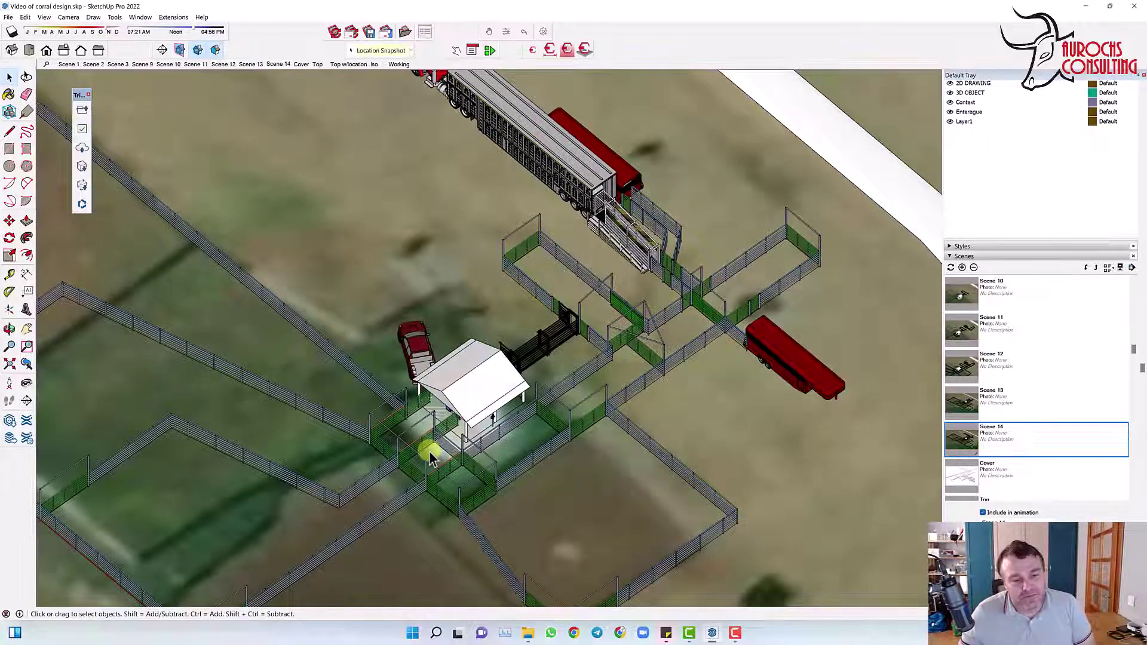
scroll(429, 450, "down", 4)
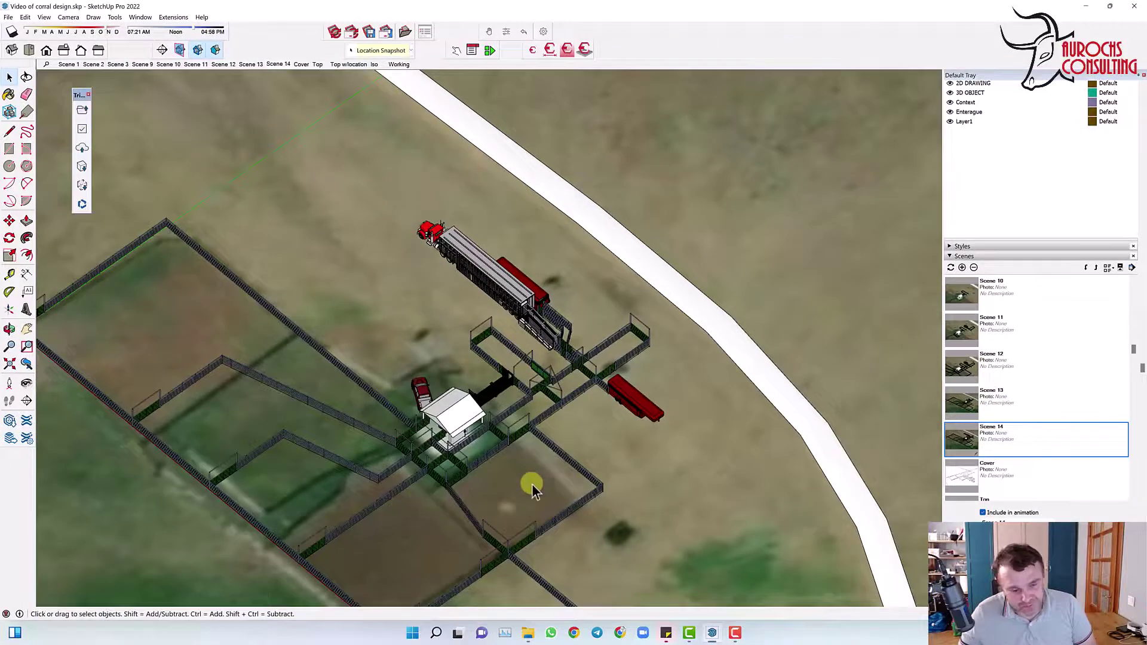